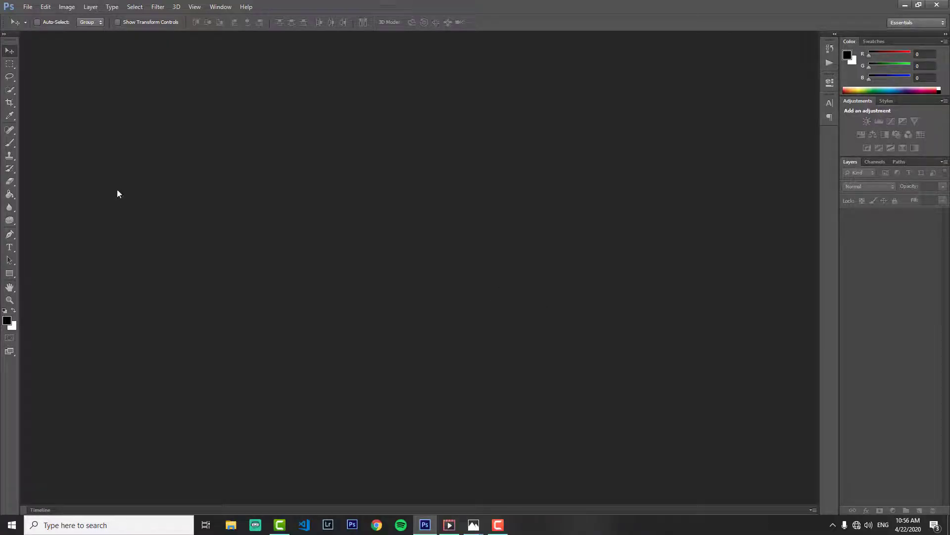
Step: Open the mohamed-thasneem island jetty photo
click(28, 7)
click(35, 25)
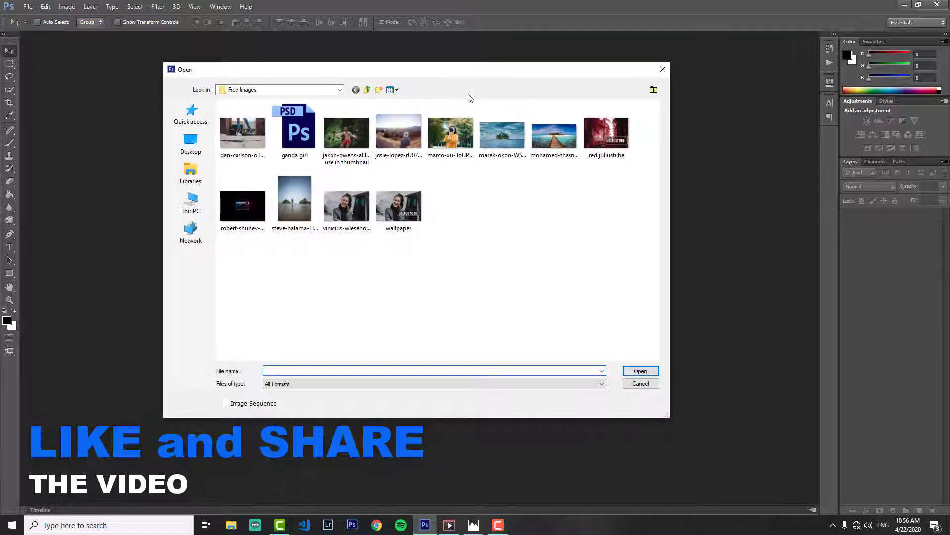
click(555, 135)
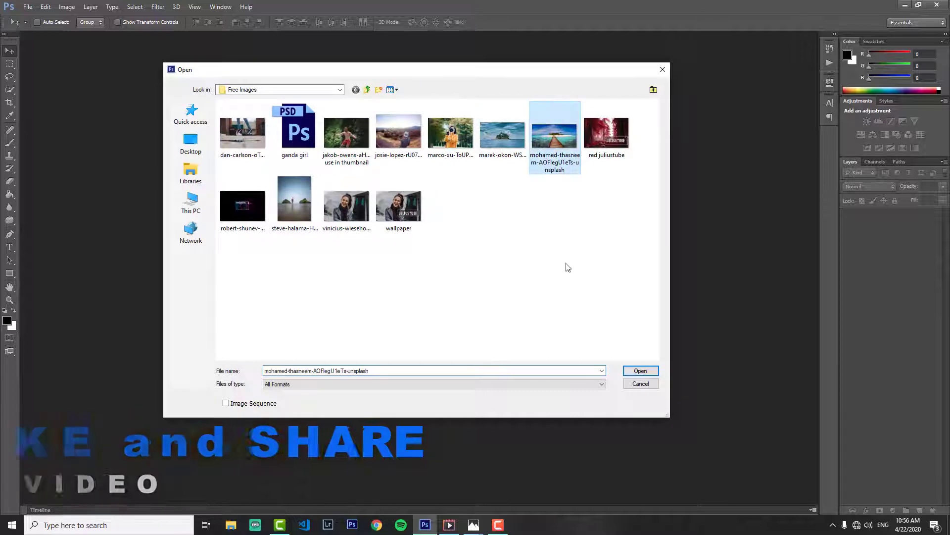
click(641, 372)
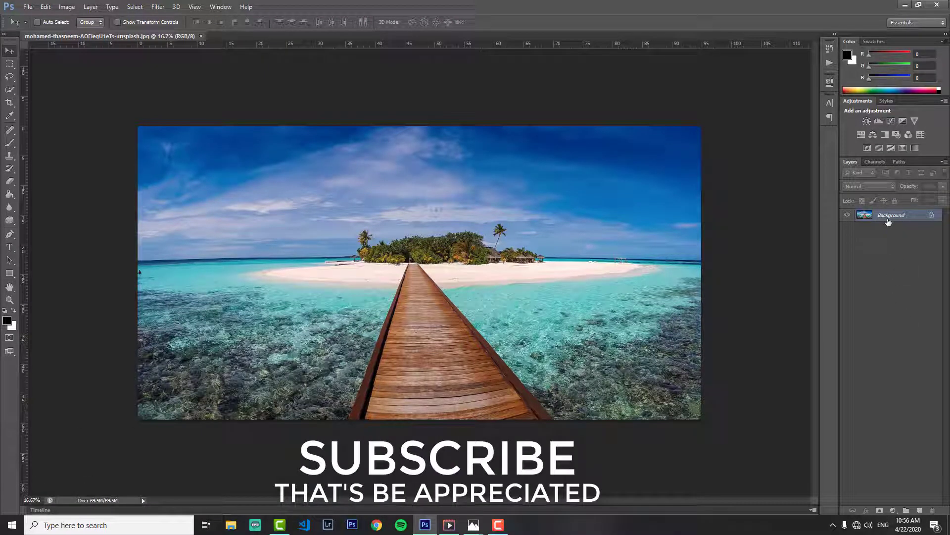
Step: Duplicate the photo to Layer 1 and hide the original Background layer
key(ctrl+j)
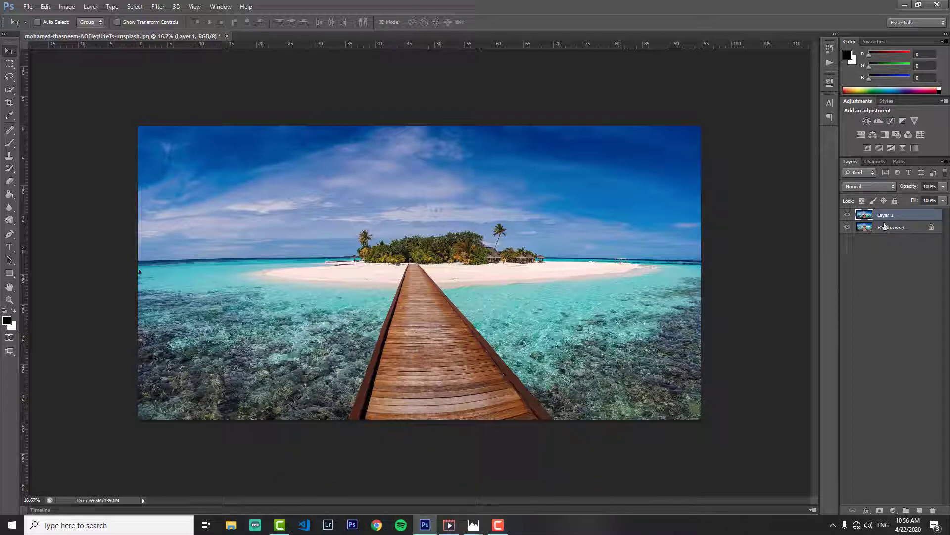
click(861, 267)
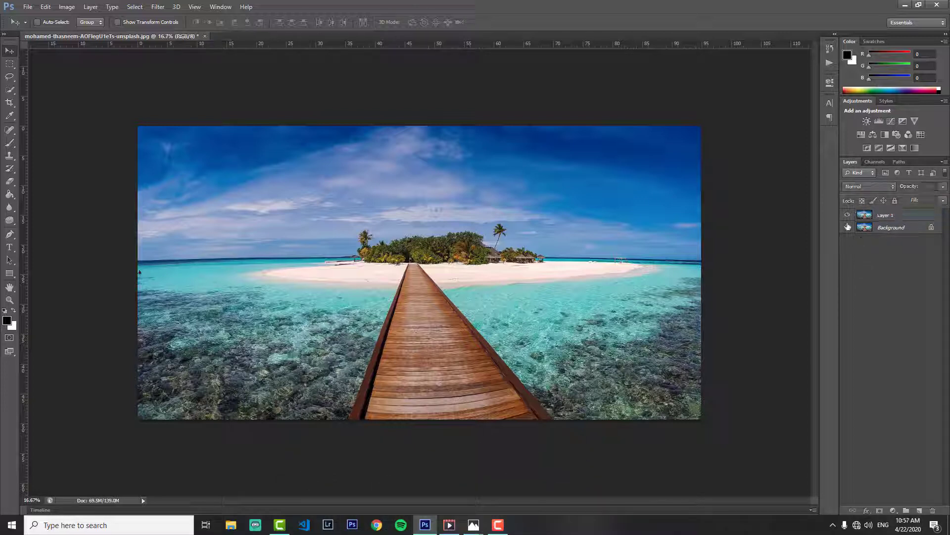
click(848, 227)
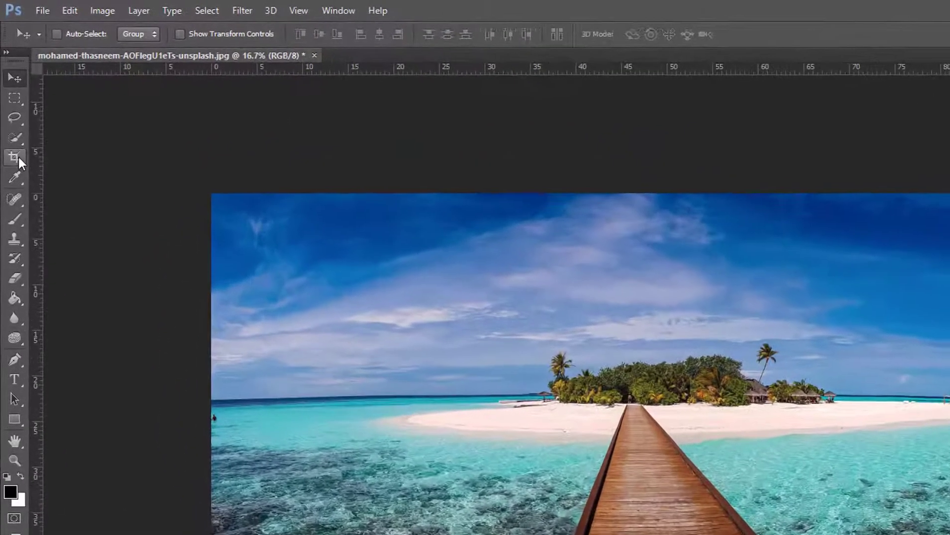
Step: Crop the photo to a 16:9 ratio at 1920 × 1080
click(19, 158)
click(163, 34)
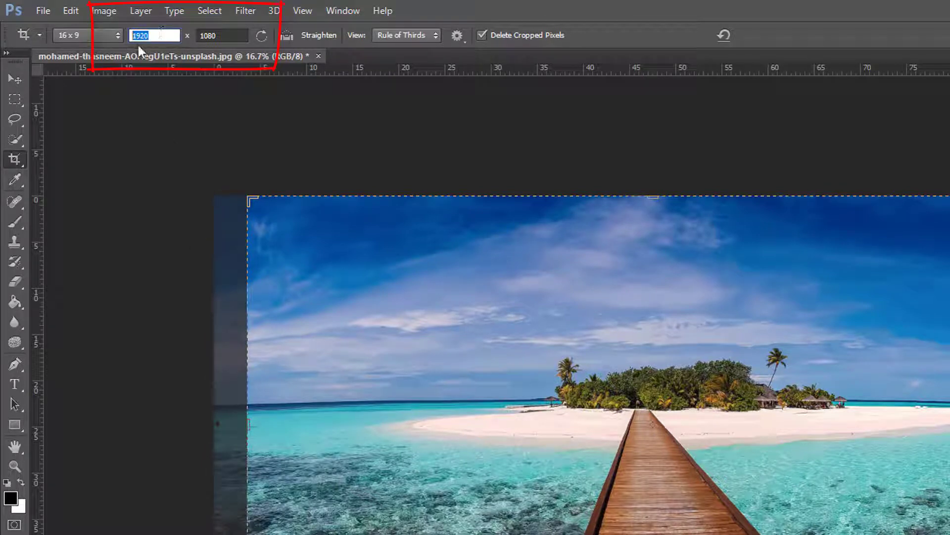
click(236, 37)
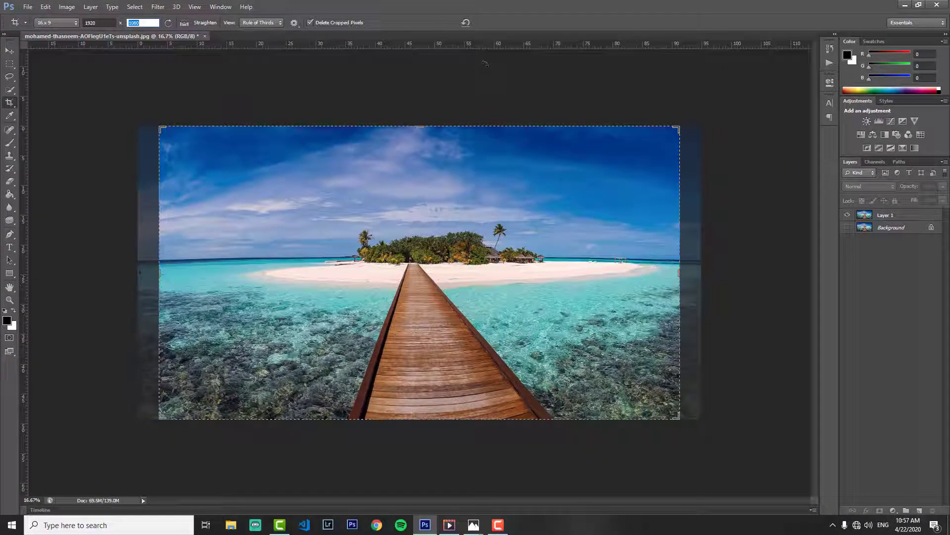
text(1920)
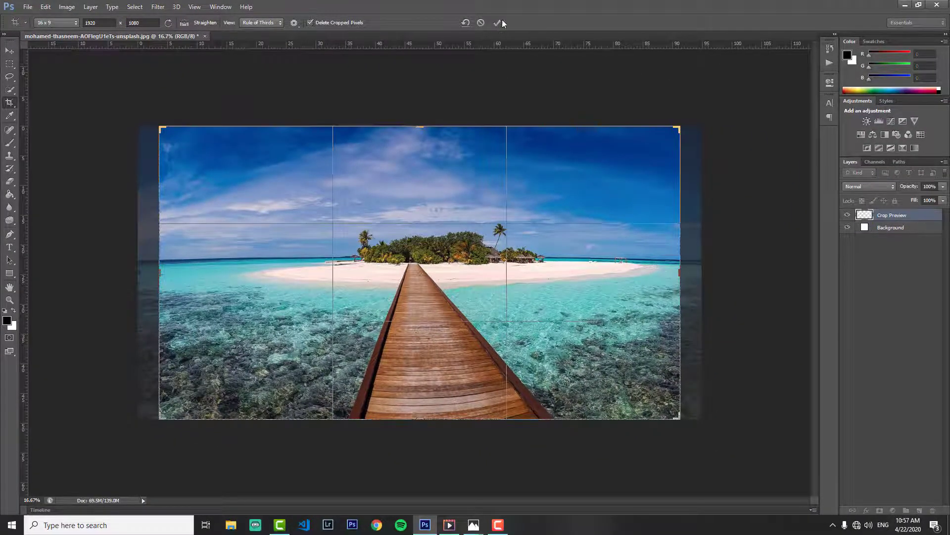
click(498, 23)
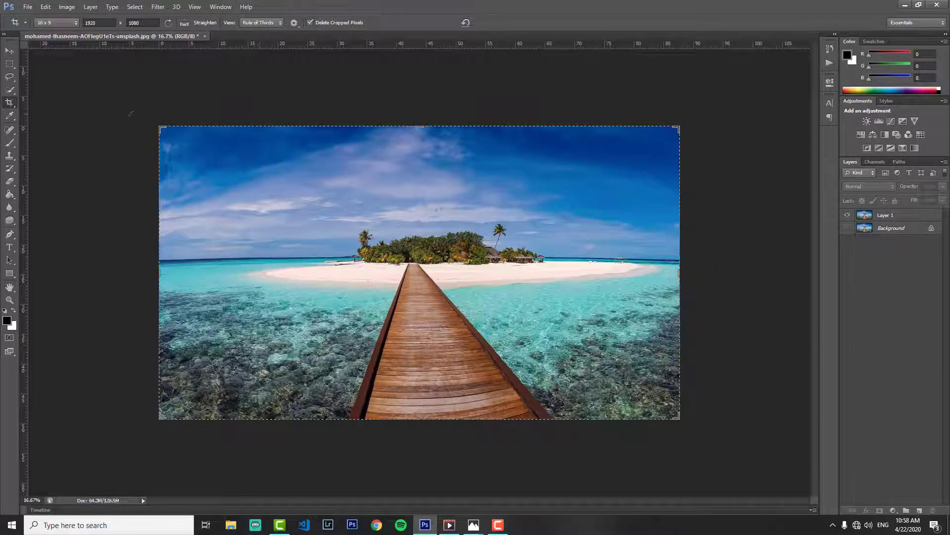
Step: Add 'HAYLEY' in black 72 pt Montserrat in the upper-left sky
click(11, 248)
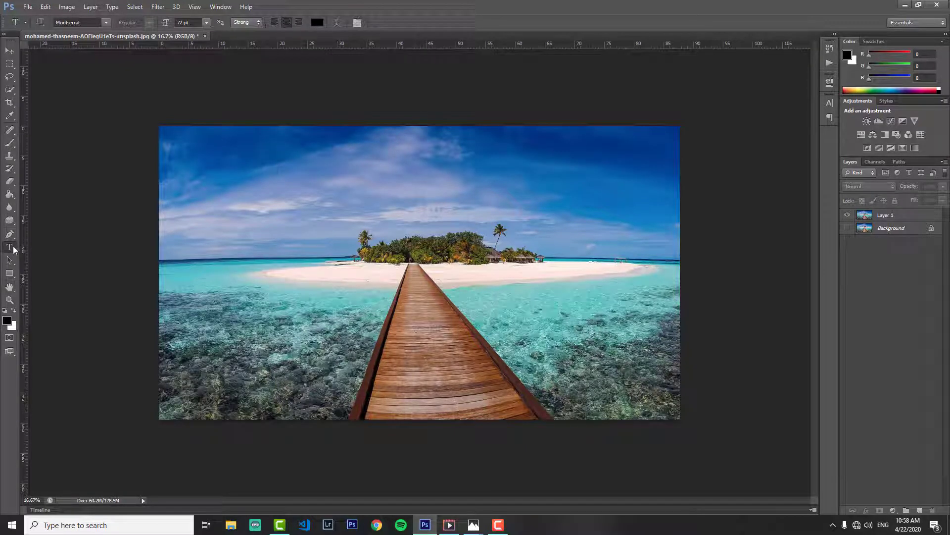
click(106, 23)
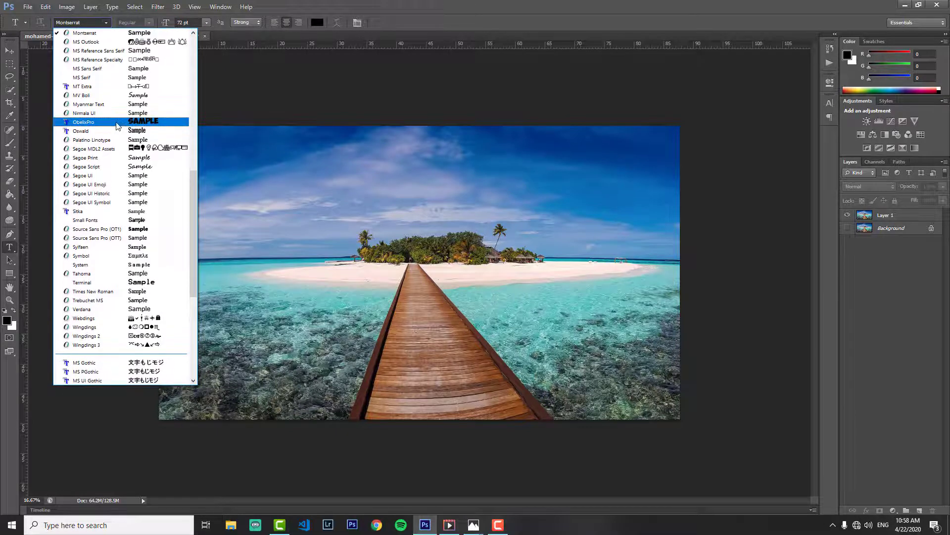
key(Escape)
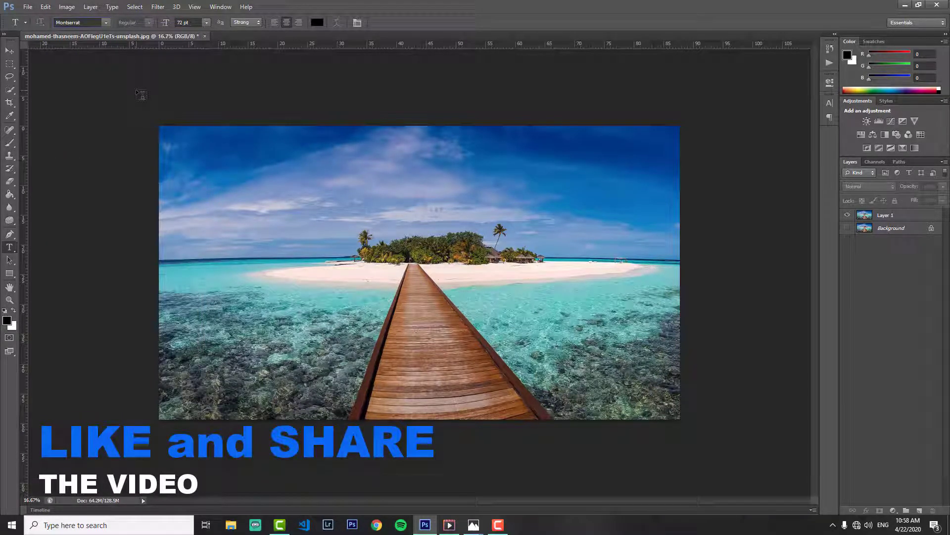
click(207, 23)
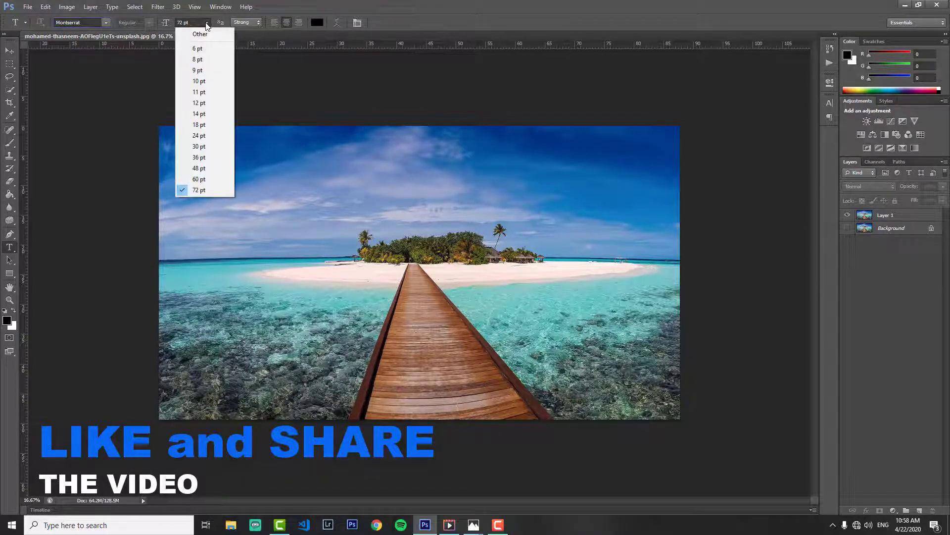
key(i)
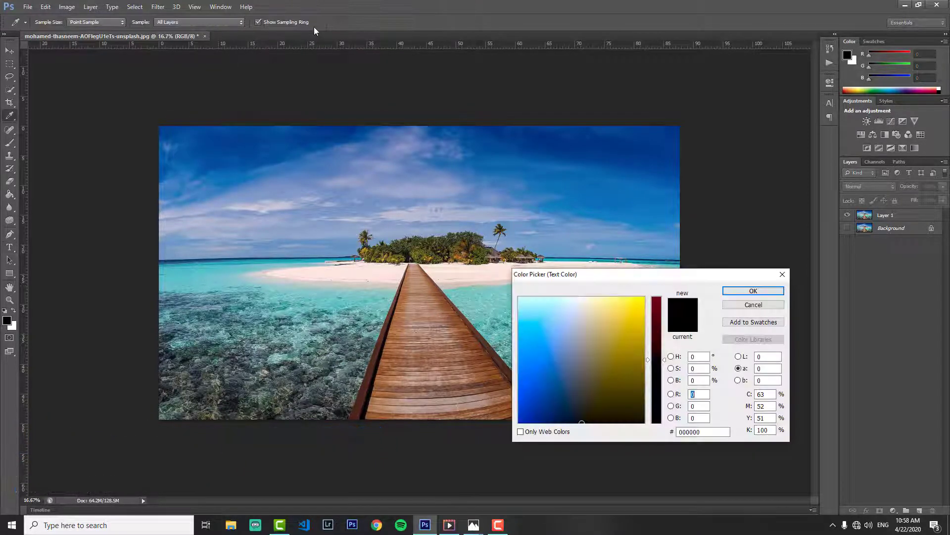
click(753, 292)
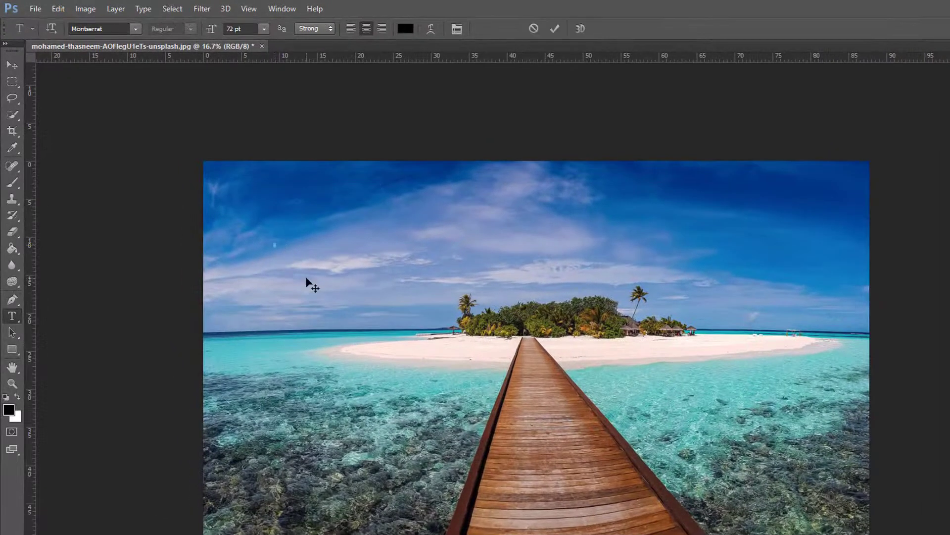
text(HAYL)
text(EY)
click(554, 29)
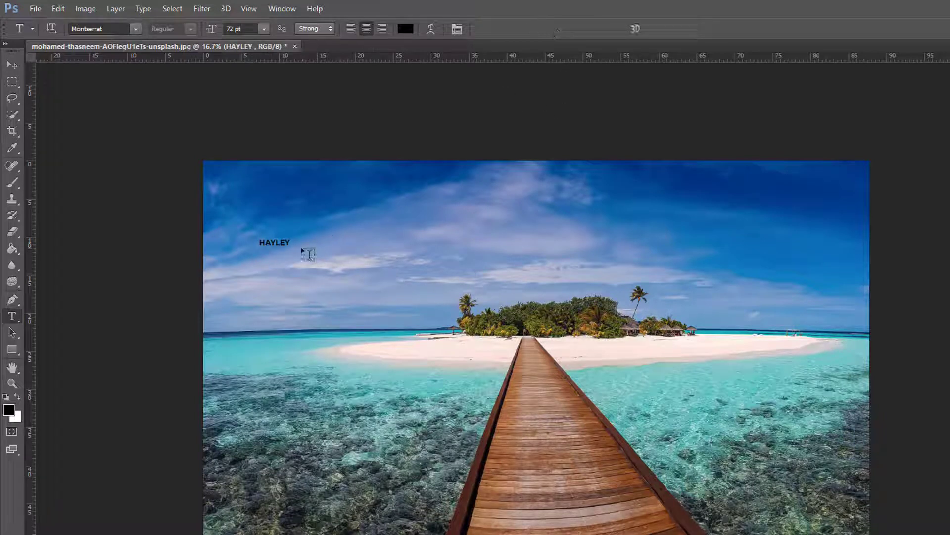
Step: Free-transform HAYLEY to about 1208 pt, spanning nearly the full photo width
key(ctrl+t)
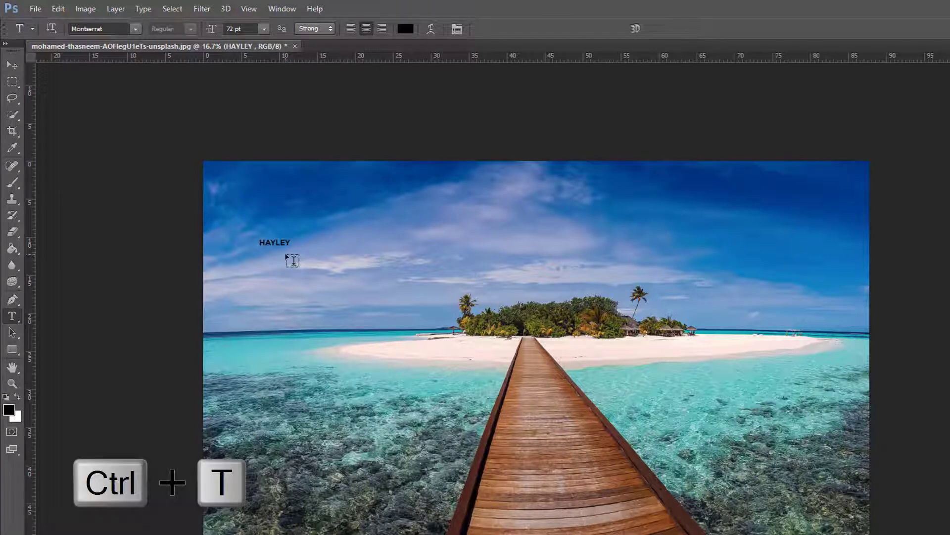
key(ctrl+t)
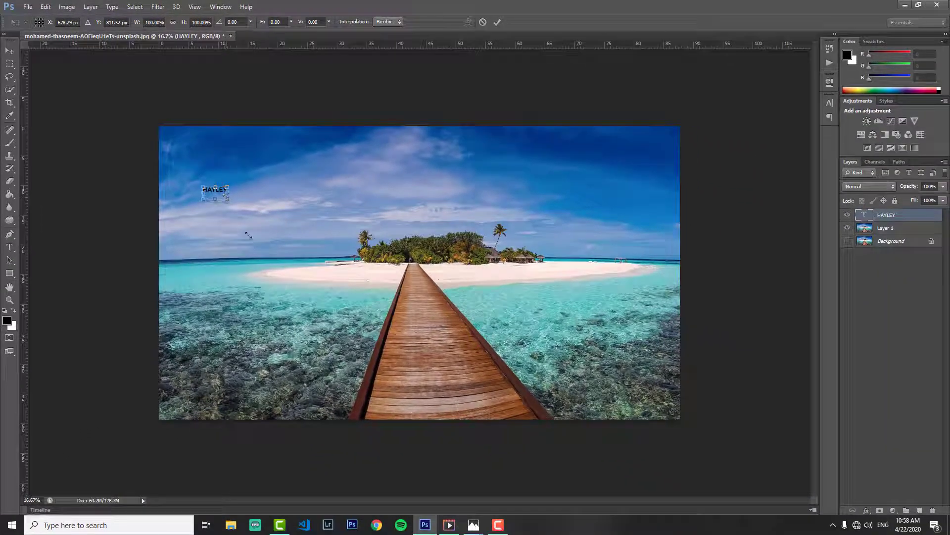
mouse_move(248, 235)
mouse_down()
mouse_move(610, 352)
mouse_move(647, 379)
mouse_up()
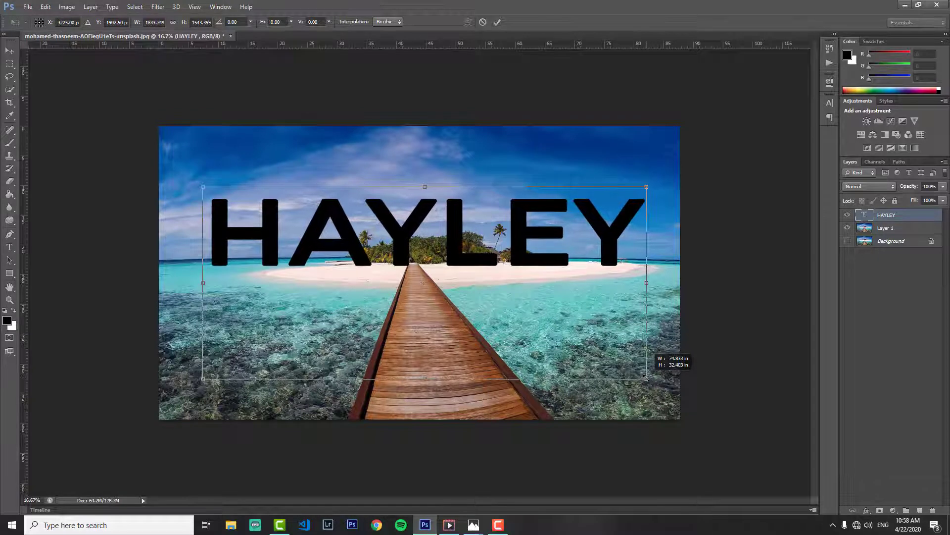
drag(569, 266, 569, 287)
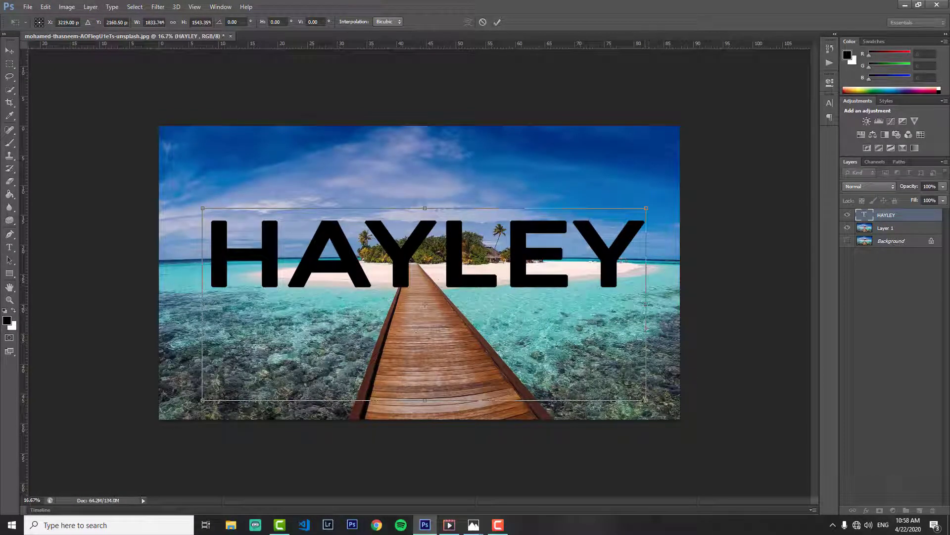
drag(646, 400, 659, 404)
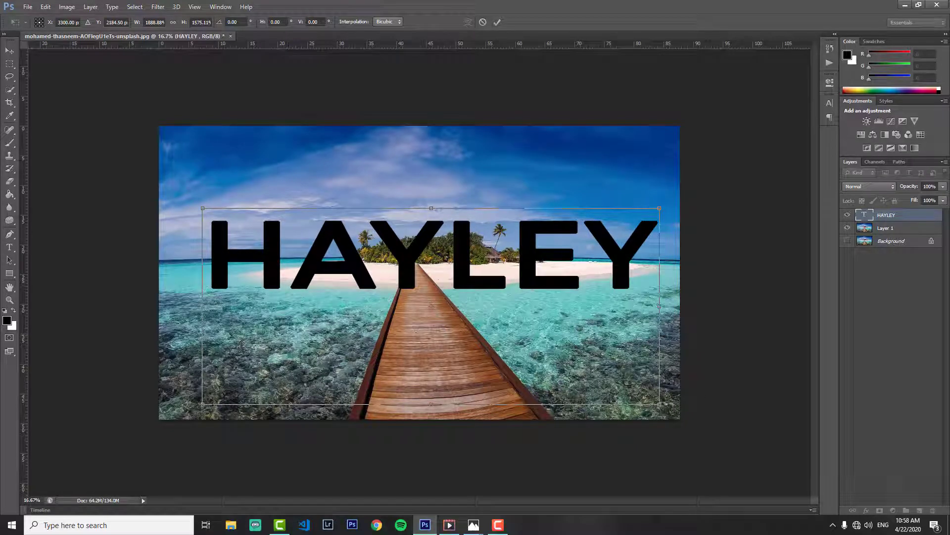
drag(202, 406, 182, 407)
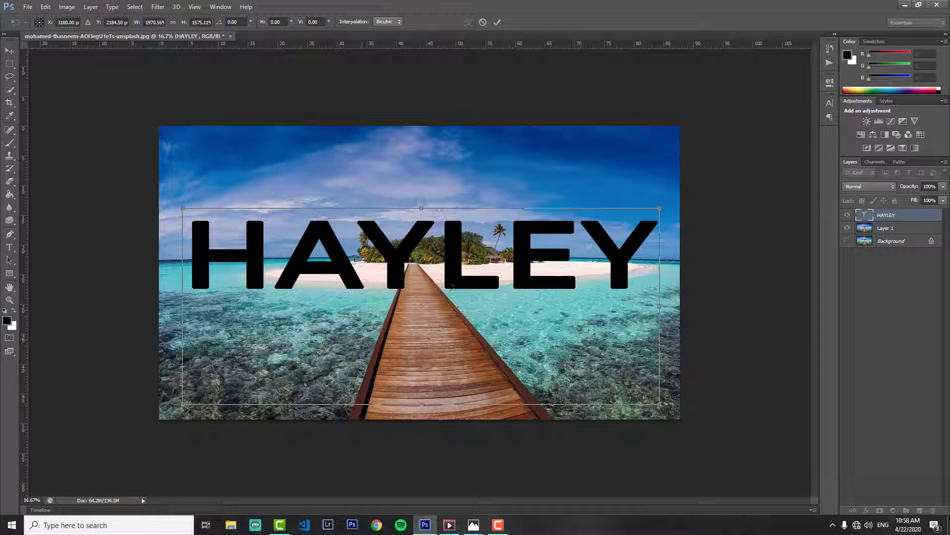
drag(452, 282, 452, 280)
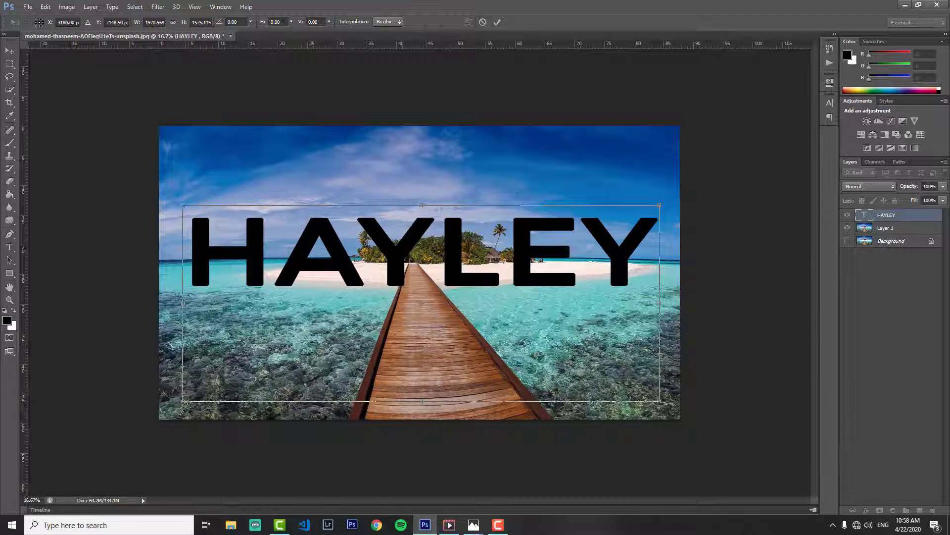
drag(182, 411, 176, 414)
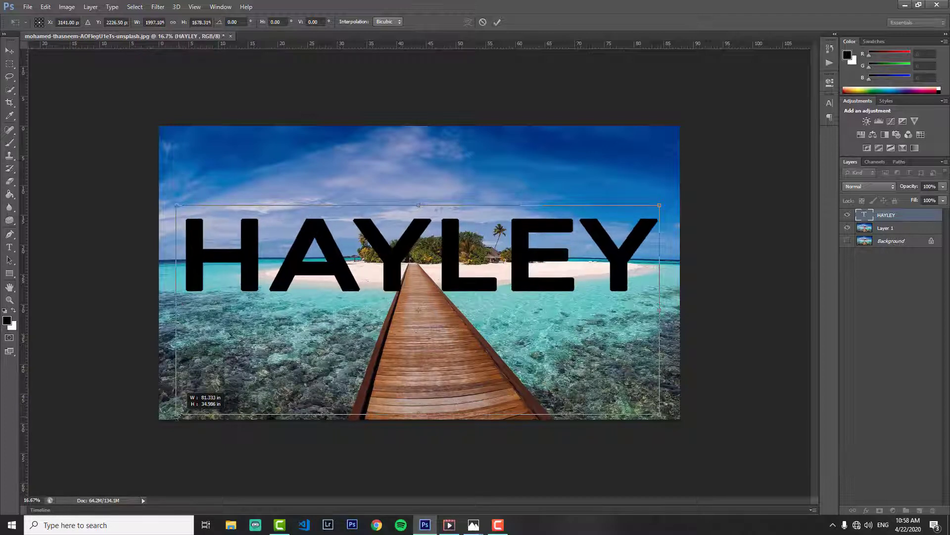
click(498, 24)
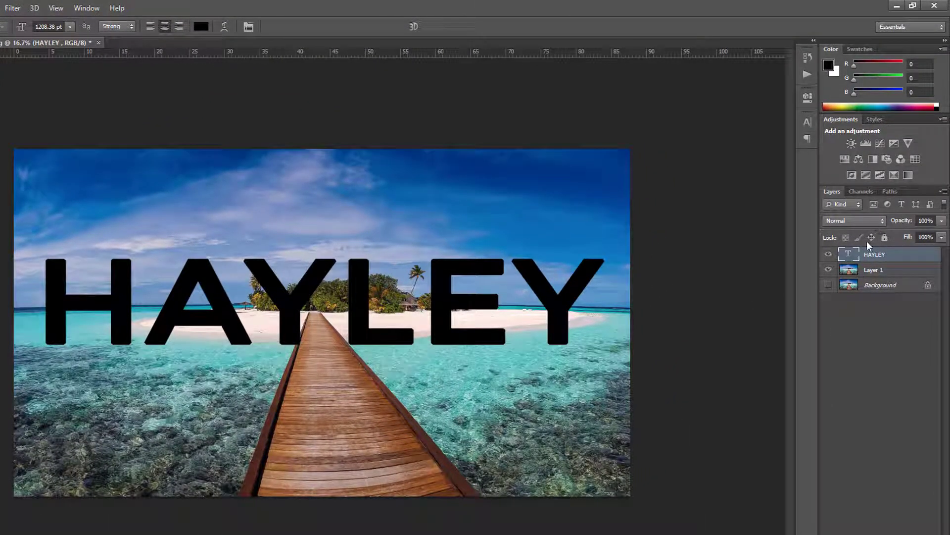
Step: Change the HAYLEY layer's blend mode to Soft Light
click(839, 220)
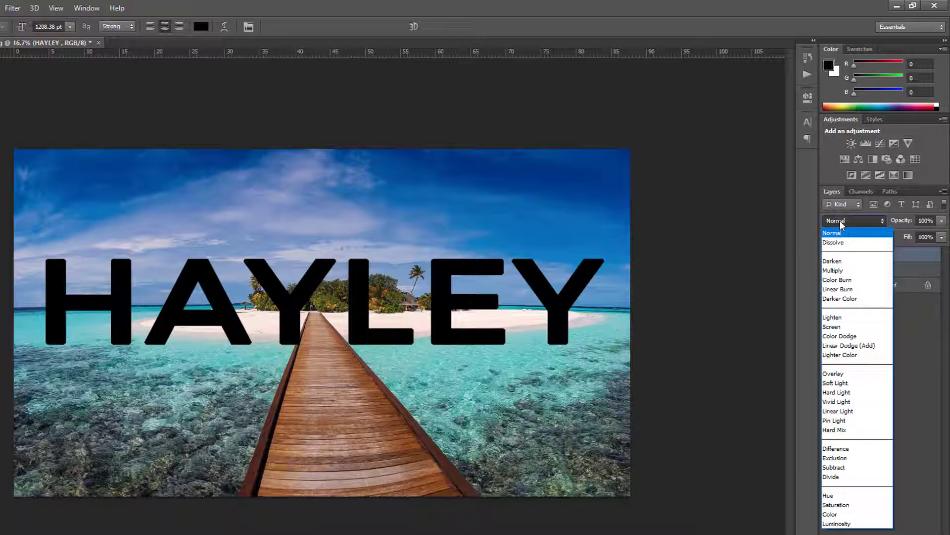
click(831, 385)
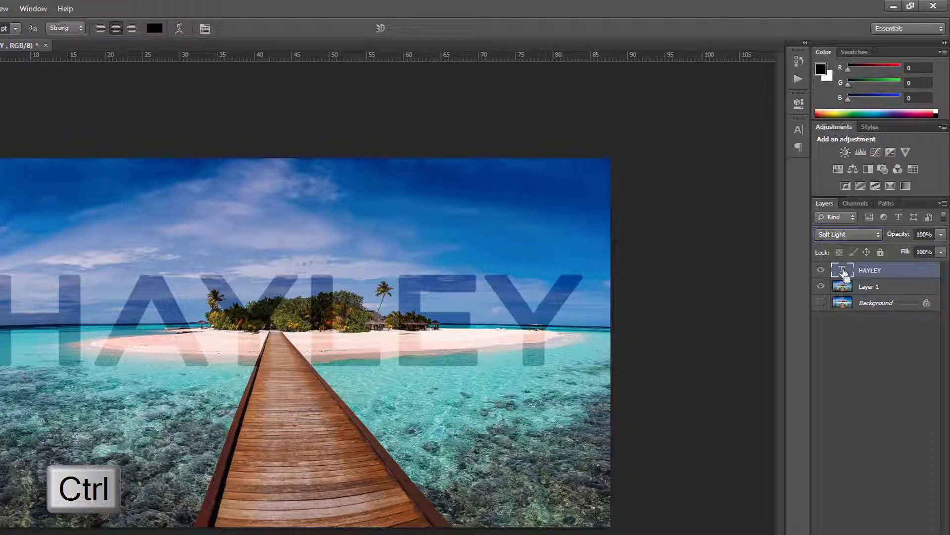
Step: Load the HAYLEY letter outline as a selection and invert it
ctrl+click(845, 272)
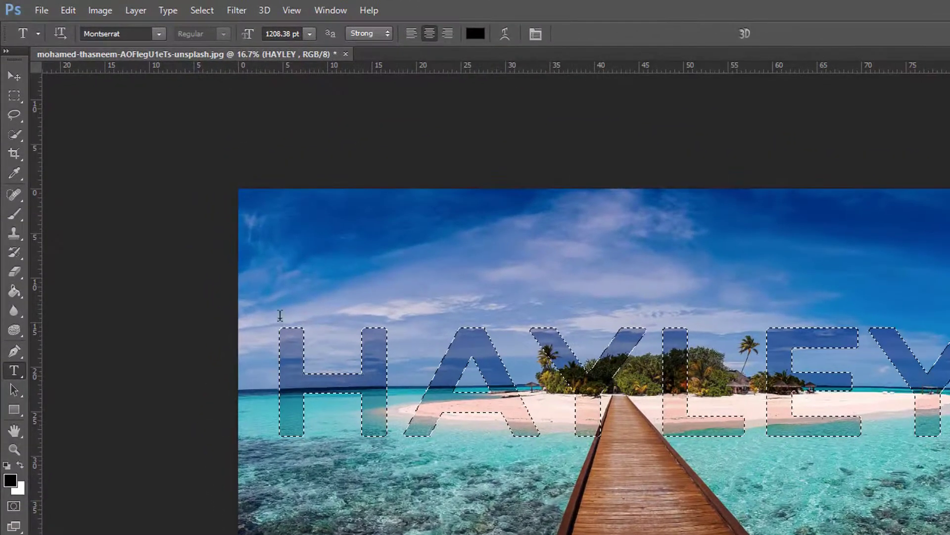
click(203, 7)
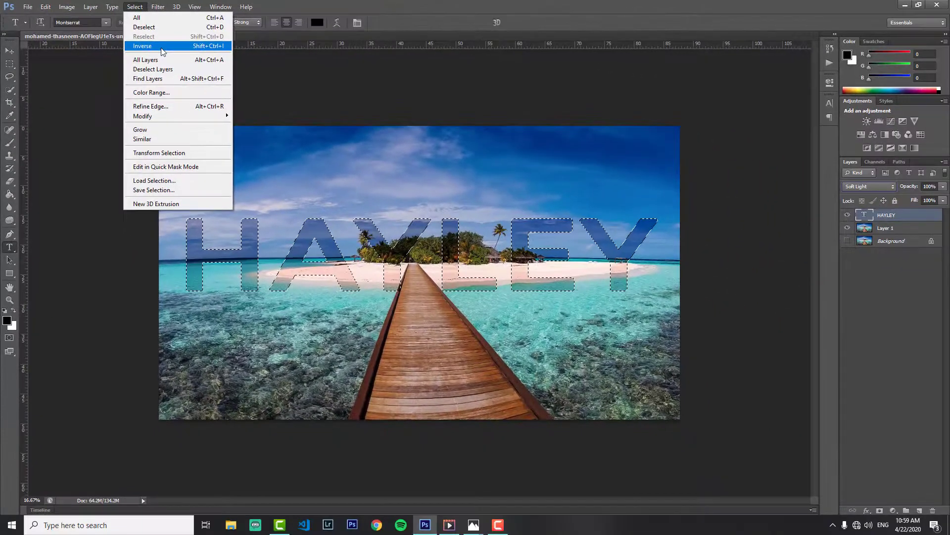
click(161, 48)
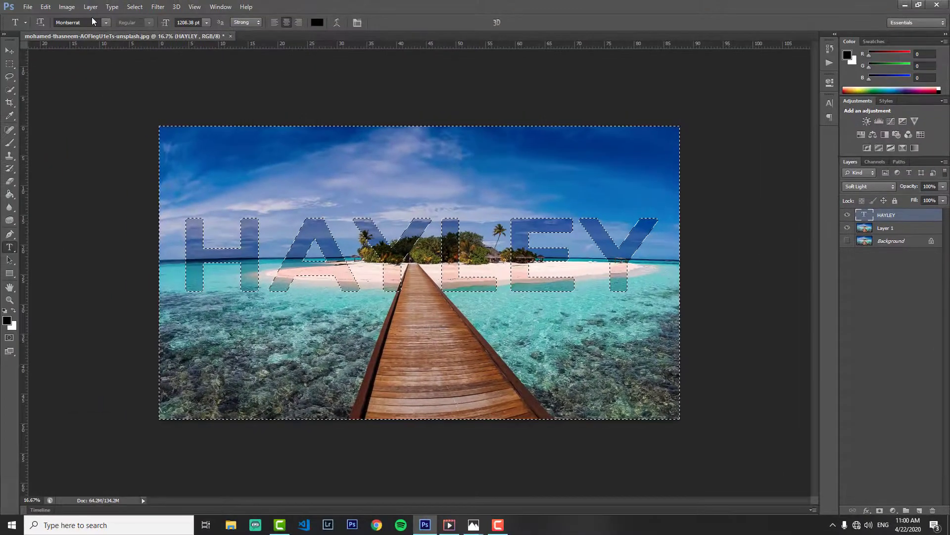
click(90, 7)
mouse_move(108, 83)
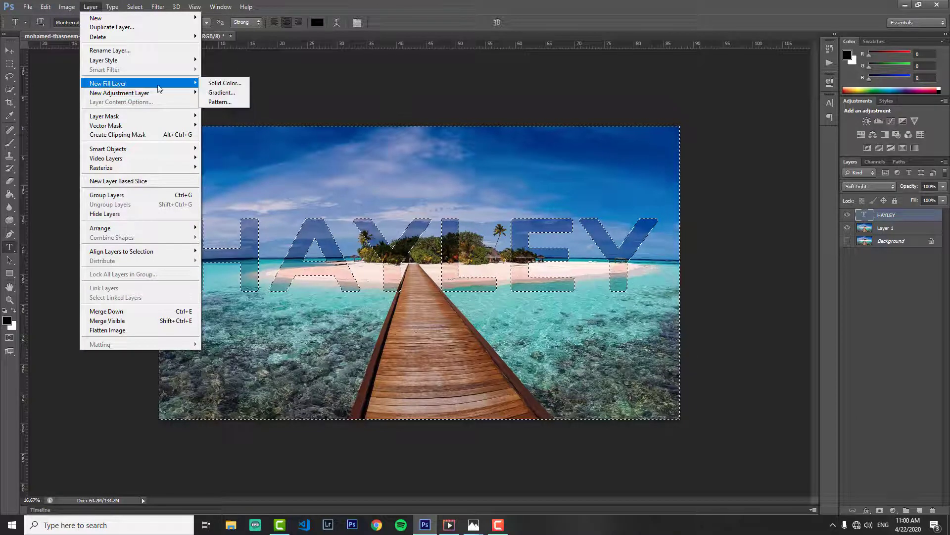
Step: Add a white (FFF) Solid Color fill layer masked around the letters
click(214, 84)
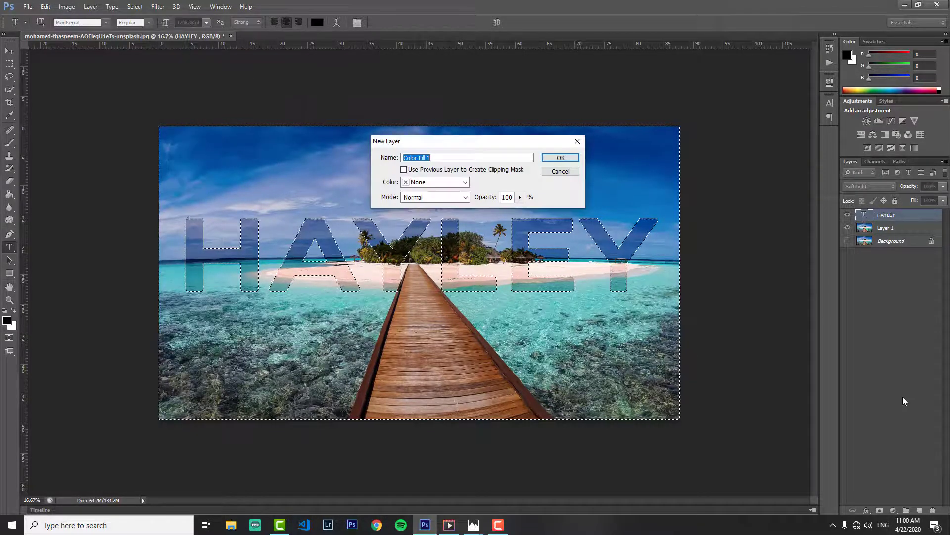
click(568, 159)
drag(699, 282, 710, 217)
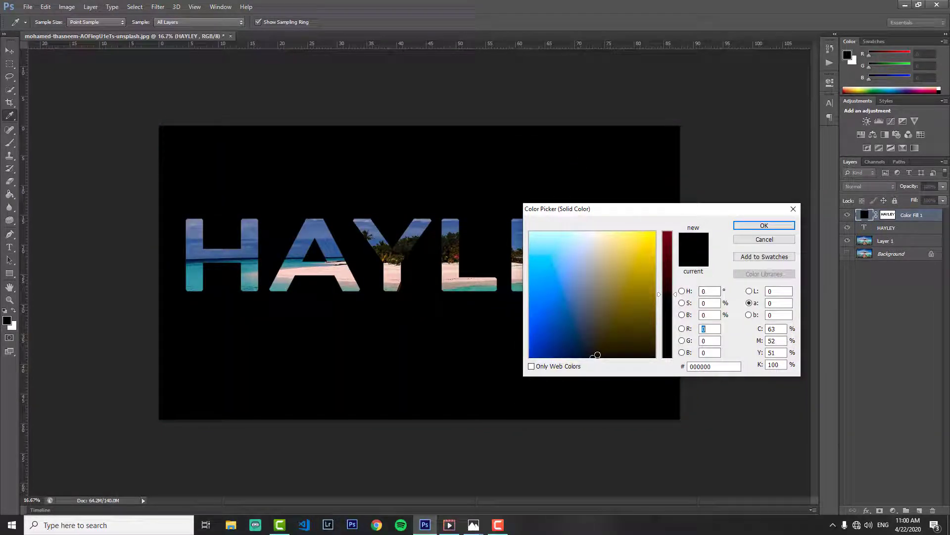
click(724, 367)
text(FFF)
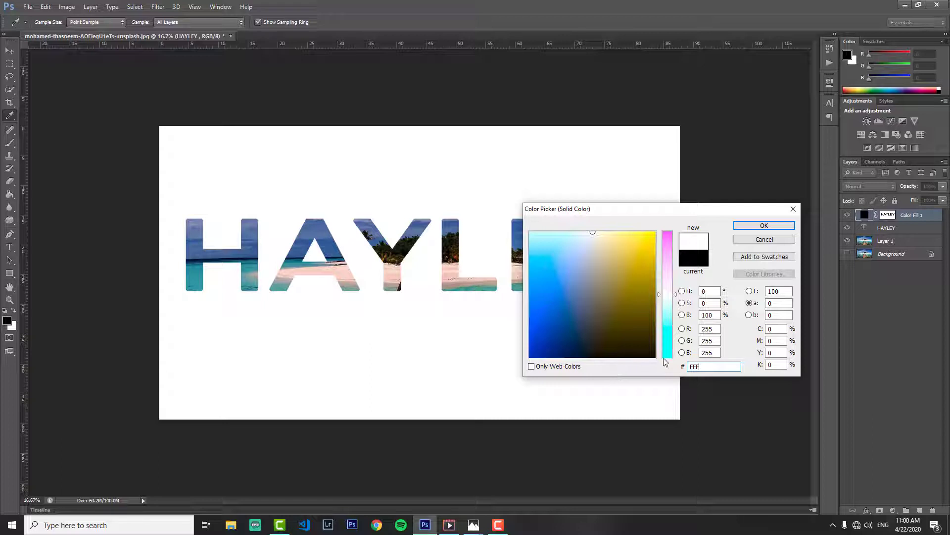
click(765, 225)
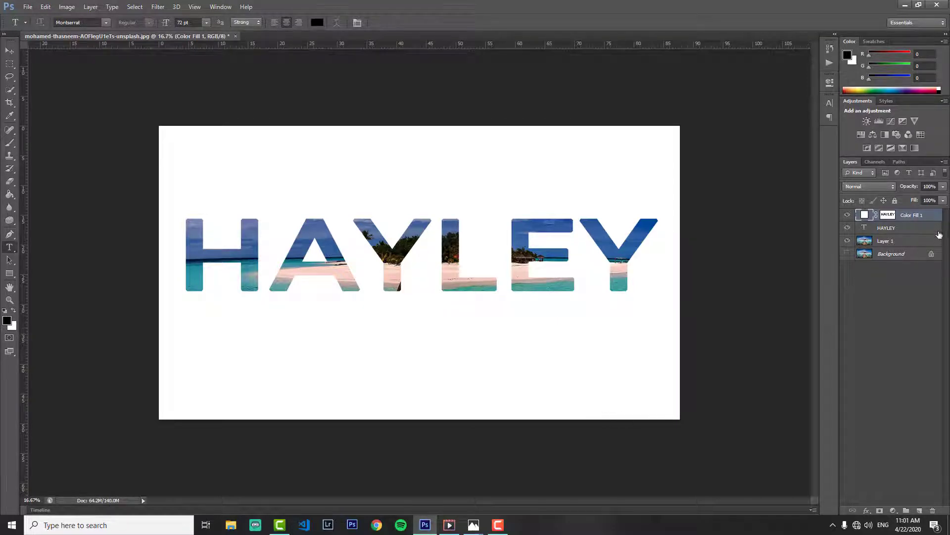
Step: Drop the white fill layer's opacity to 34%
click(943, 189)
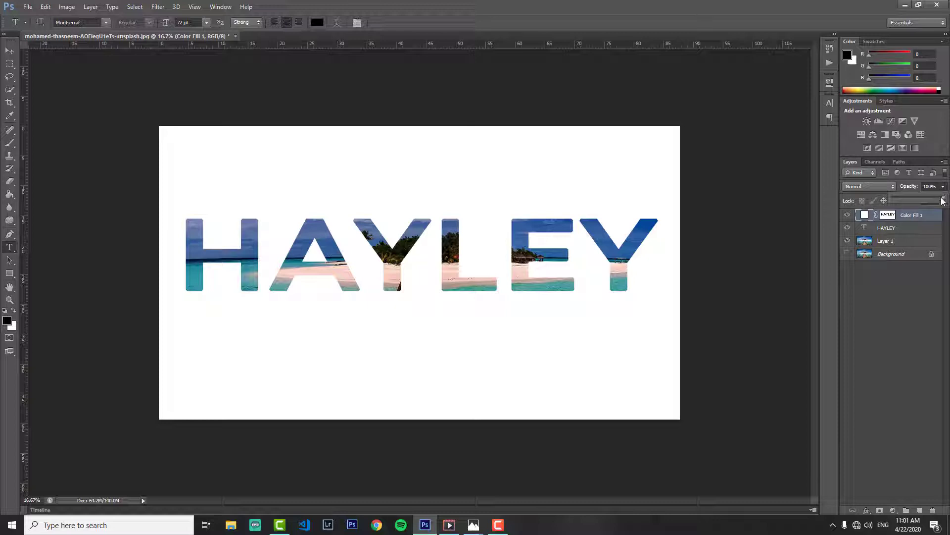
drag(943, 200, 910, 199)
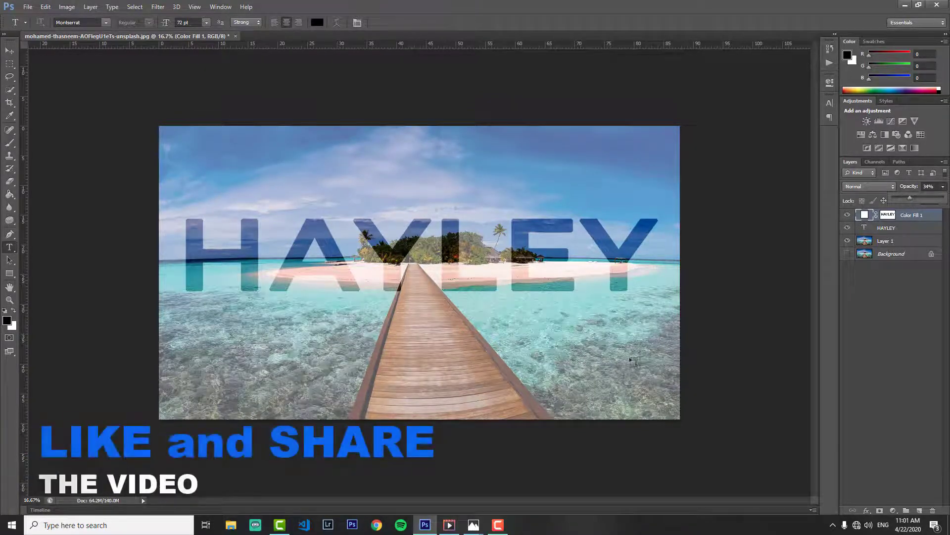
Step: Recolour the fill layer orange, entering a red value of 100
double_click(865, 215)
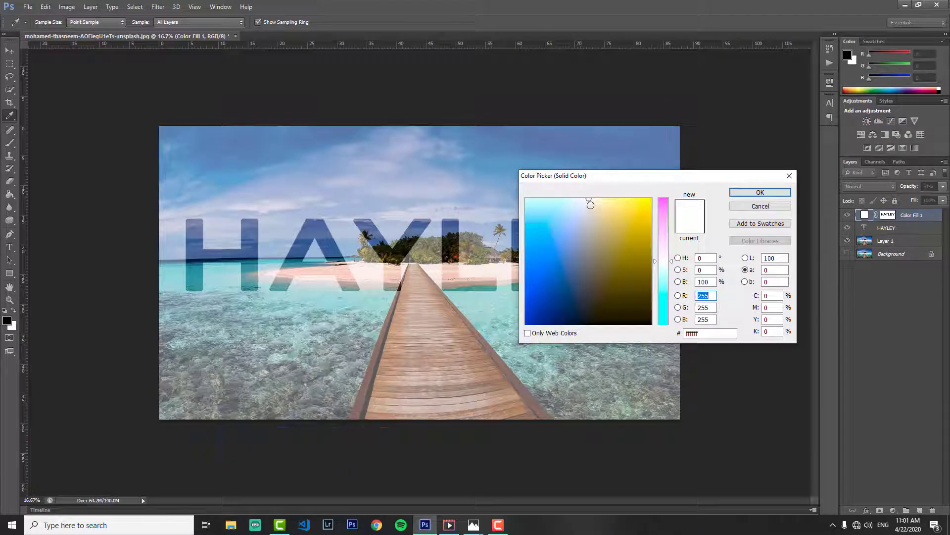
click(596, 225)
drag(602, 230, 608, 233)
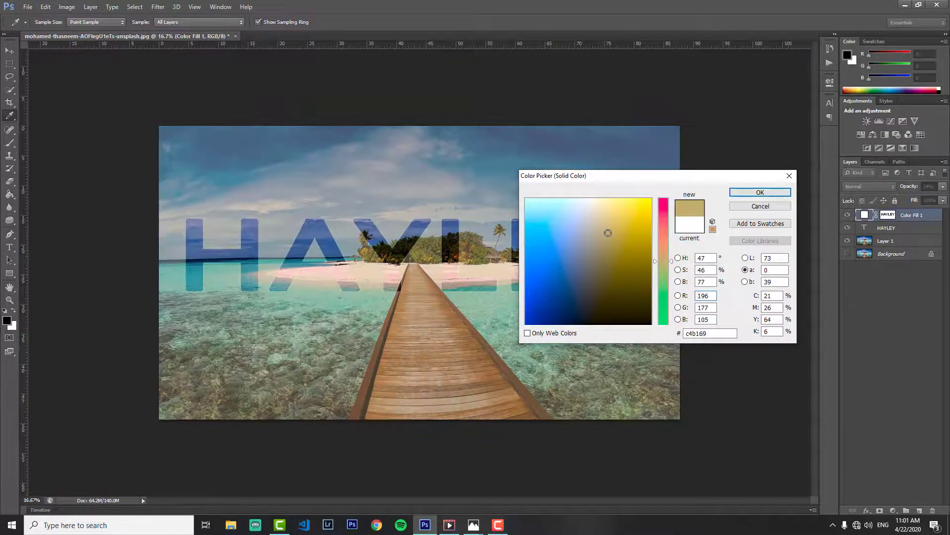
drag(608, 233, 611, 243)
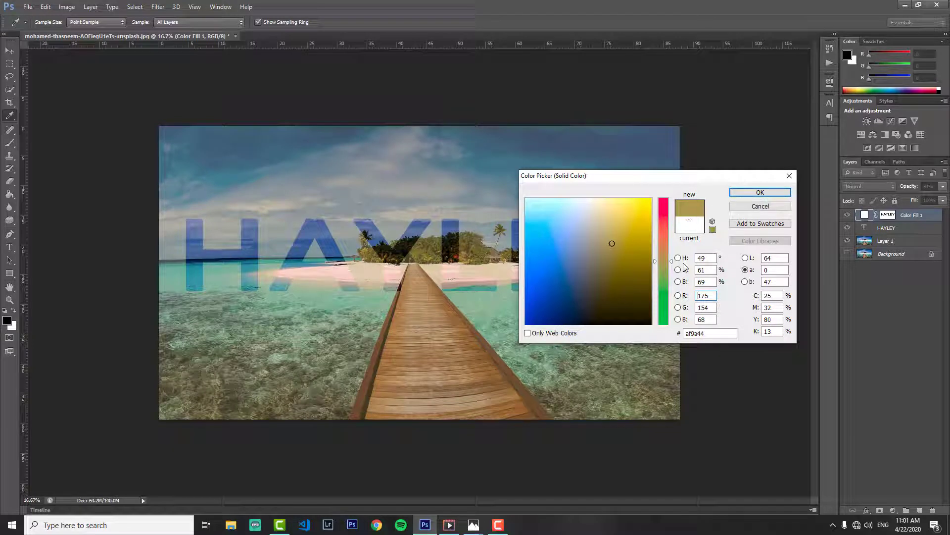
drag(671, 261, 672, 234)
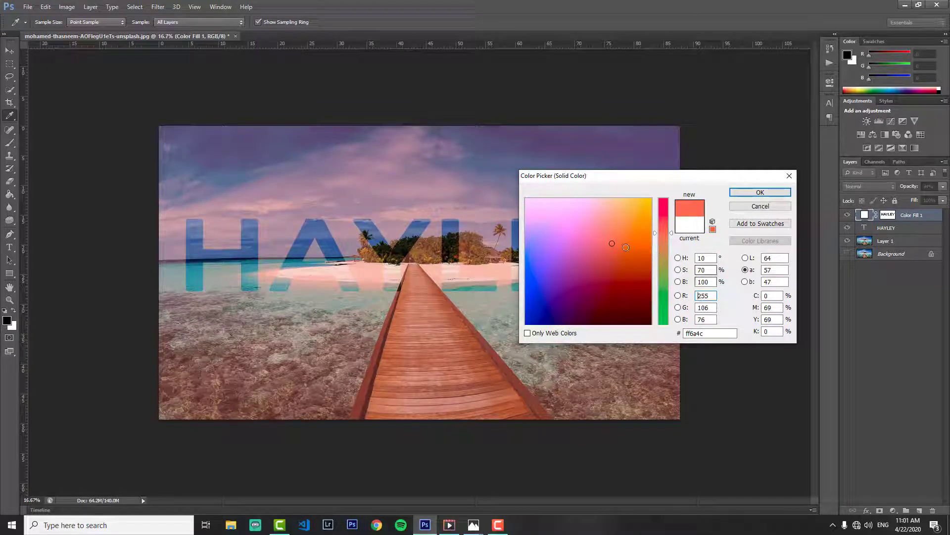
text(100)
key(Tab)
drag(638, 255, 649, 217)
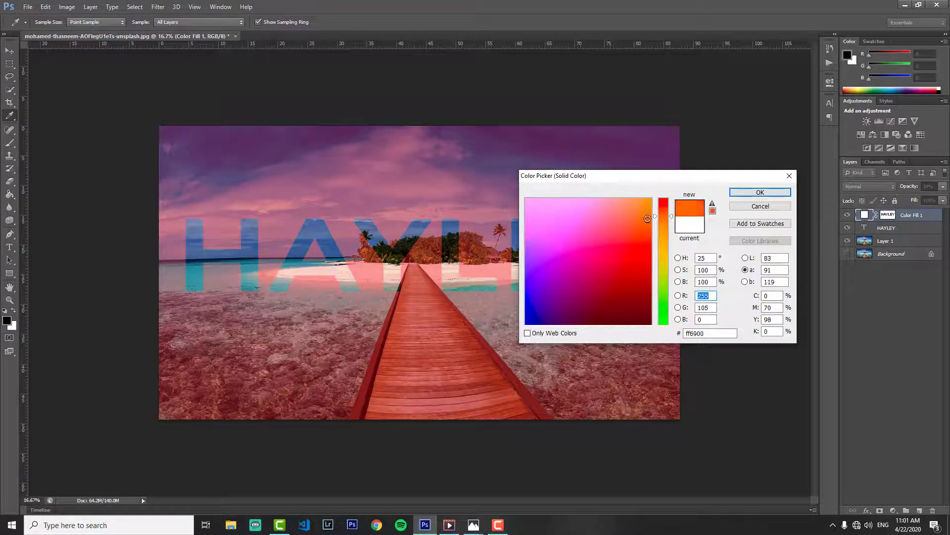
click(738, 193)
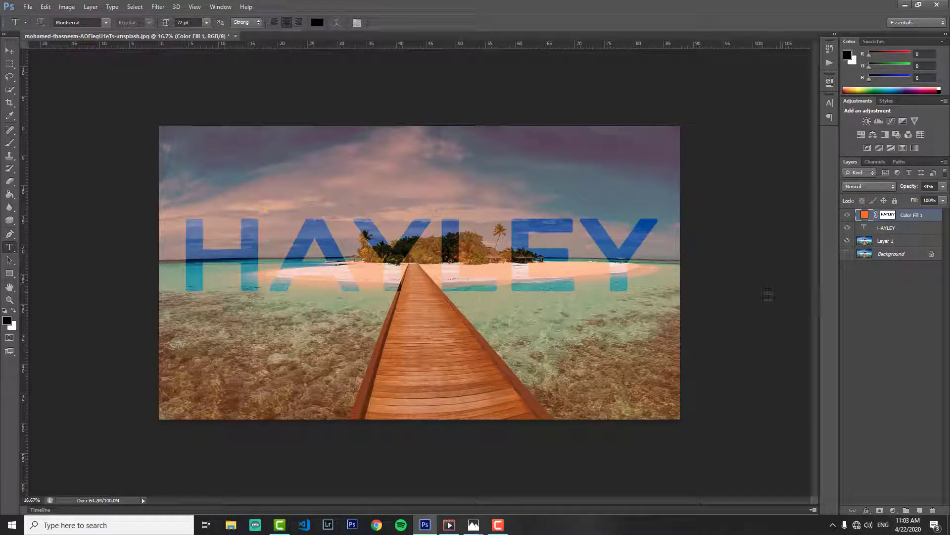
Step: Preview olive, green, cyan and pink fill colours, then keep orange
double_click(870, 216)
drag(696, 116, 669, 95)
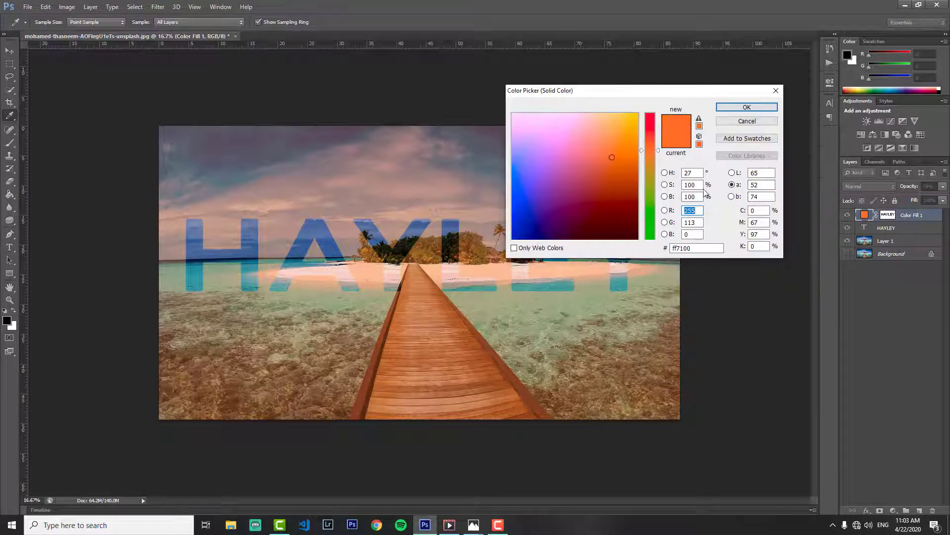
click(650, 178)
drag(650, 185, 645, 199)
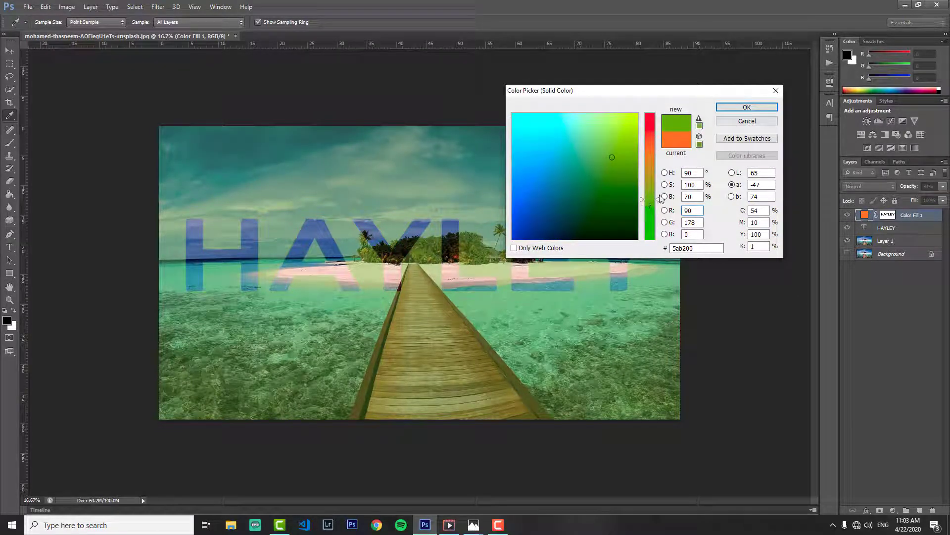
drag(646, 199, 648, 185)
click(526, 126)
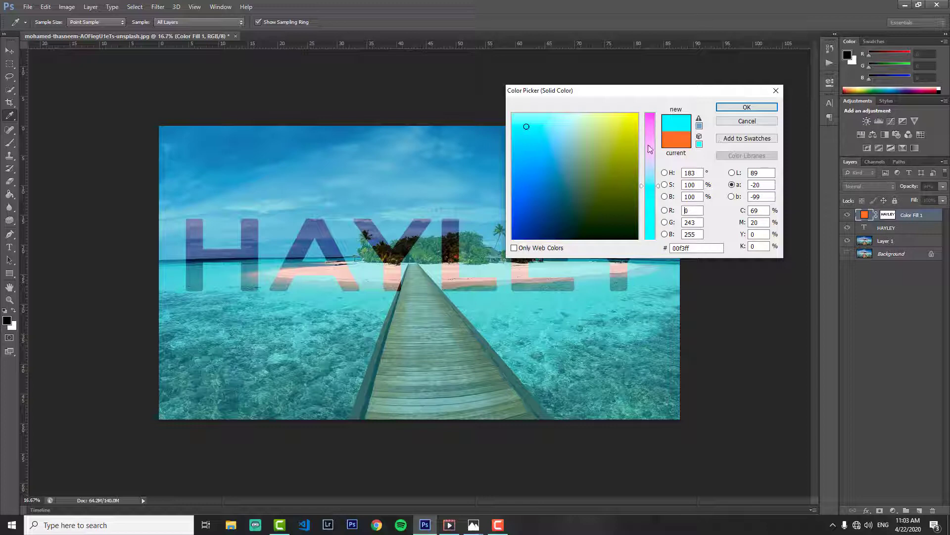
drag(643, 187, 643, 148)
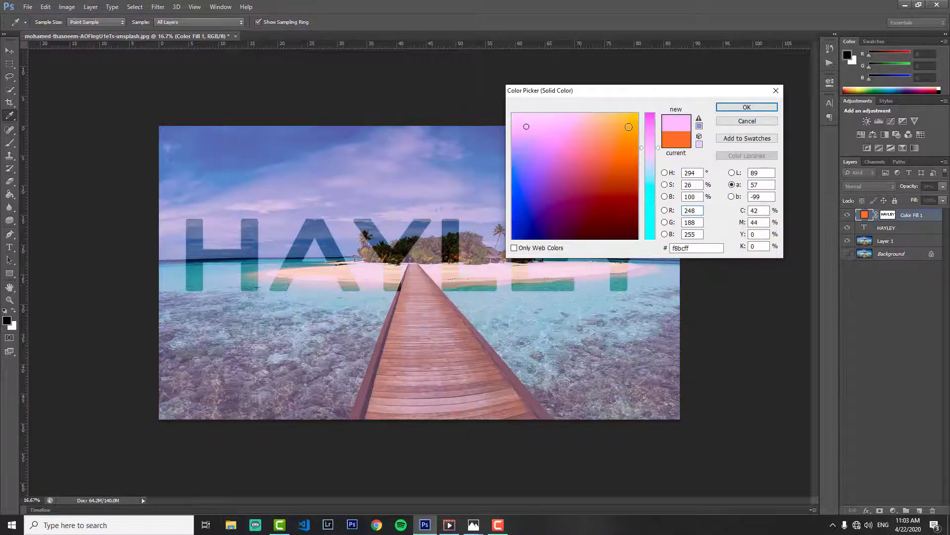
click(629, 127)
click(735, 107)
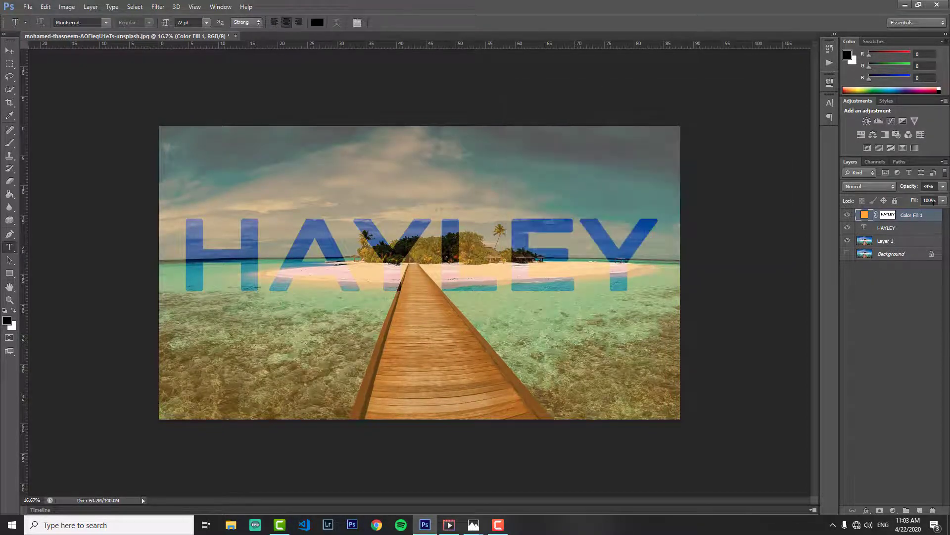
Step: Reduce the orange fill layer's opacity to 9%
click(944, 187)
drag(917, 201, 916, 202)
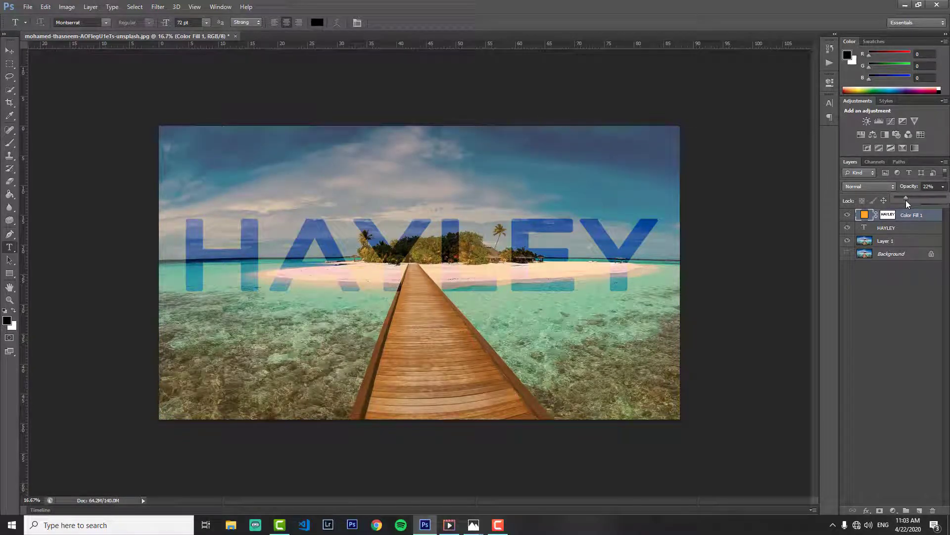
drag(914, 200, 907, 201)
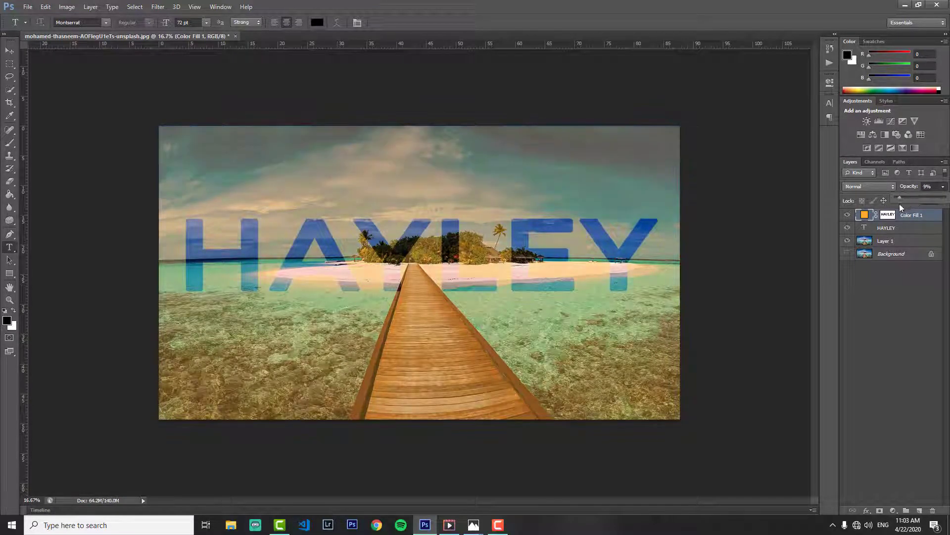
click(890, 358)
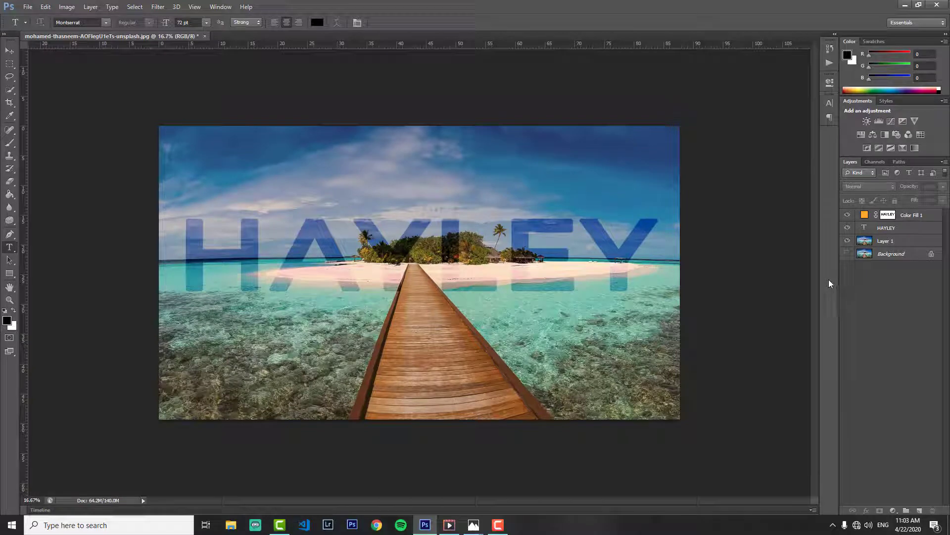
Step: Place the second island photo into the document
click(28, 7)
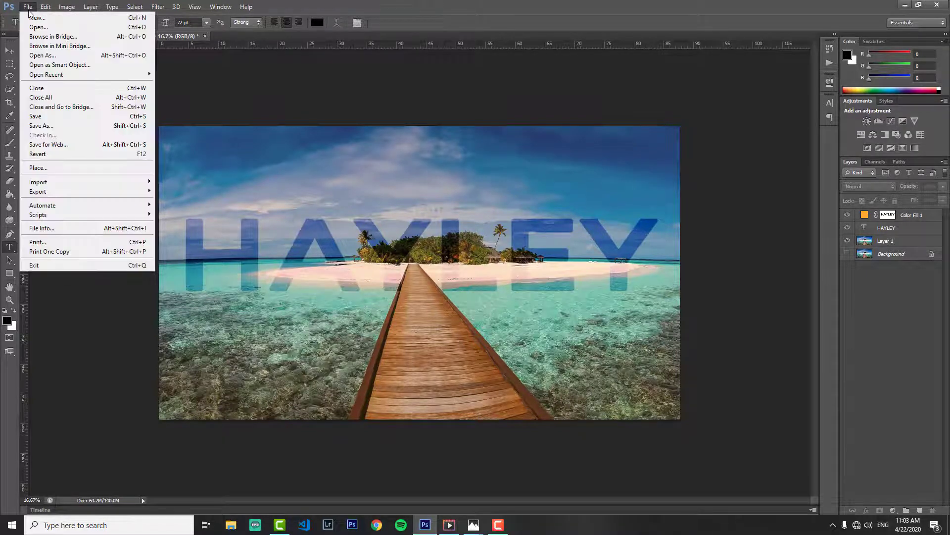
click(39, 167)
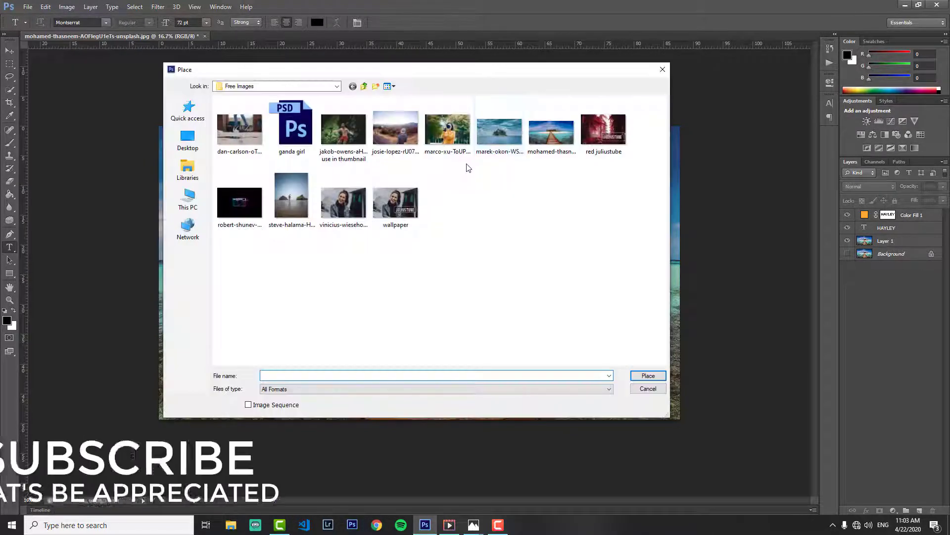
click(498, 147)
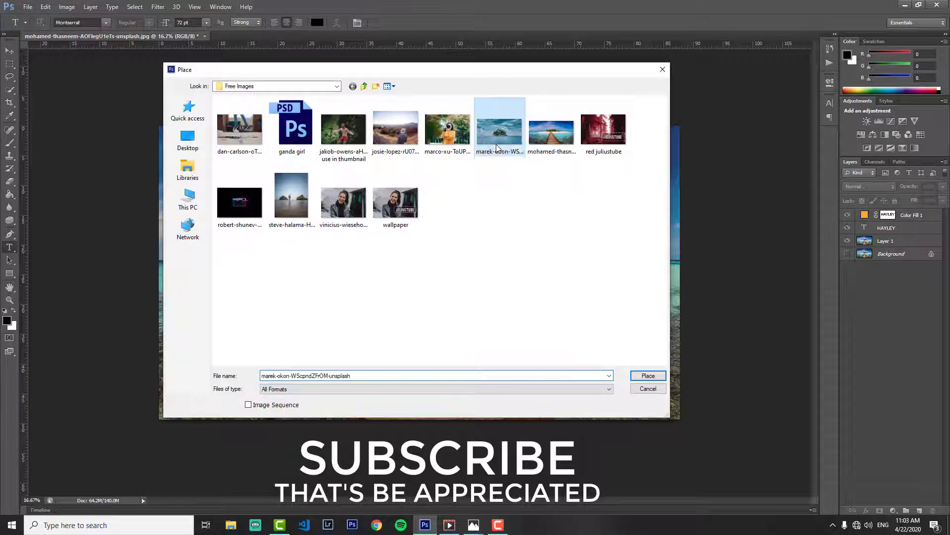
click(636, 375)
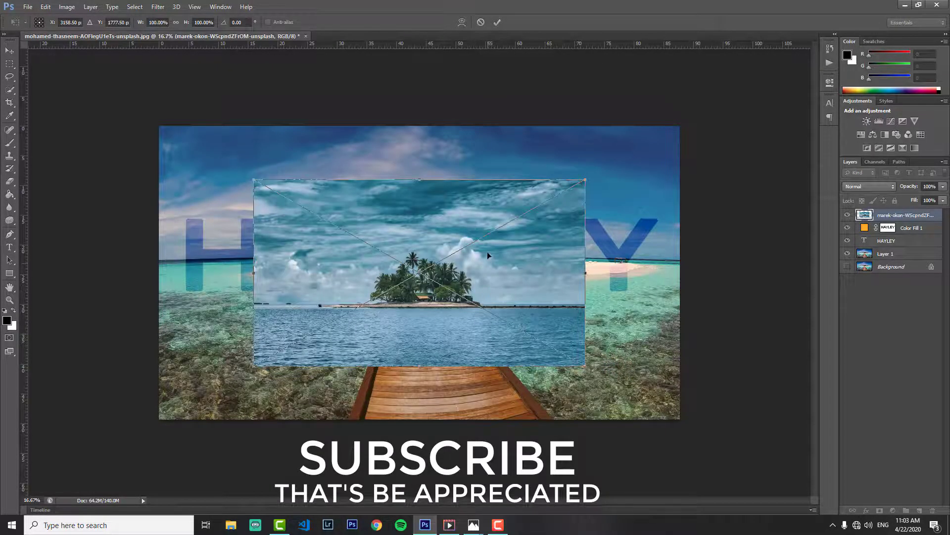
Step: Move the placed photo to the top-left and enlarge it to cover the canvas
drag(487, 251, 392, 201)
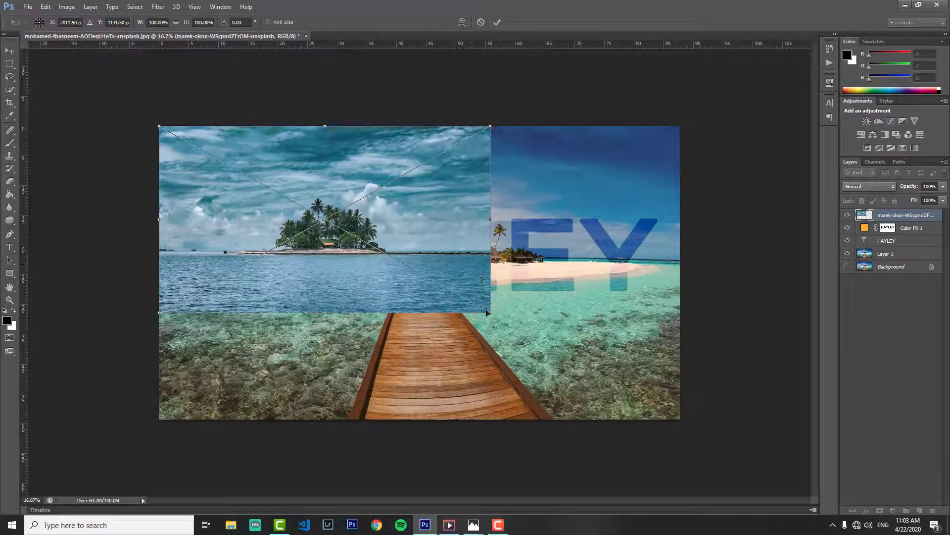
drag(511, 340, 679, 439)
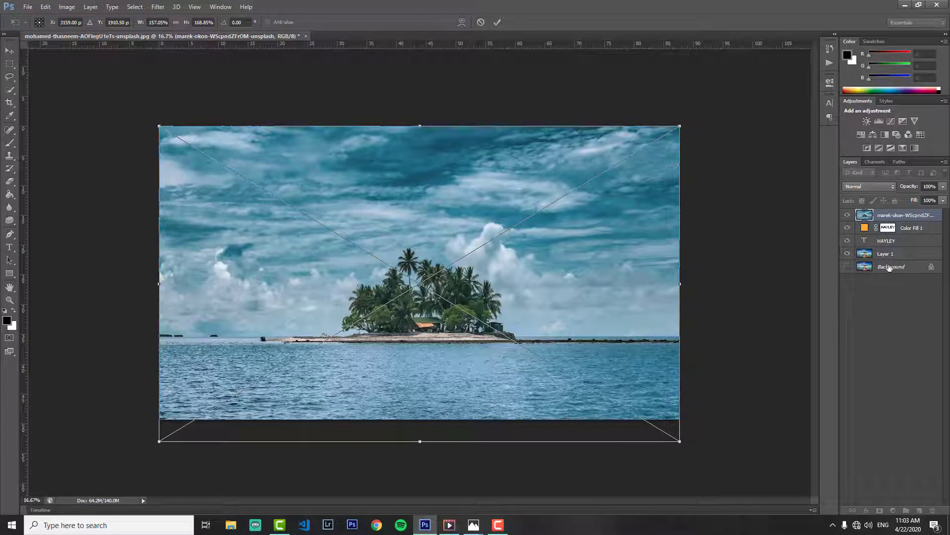
click(497, 22)
Step: Drag the island photo layer below the HAYLEY text and fill layers in the Layers panel
drag(883, 219, 886, 249)
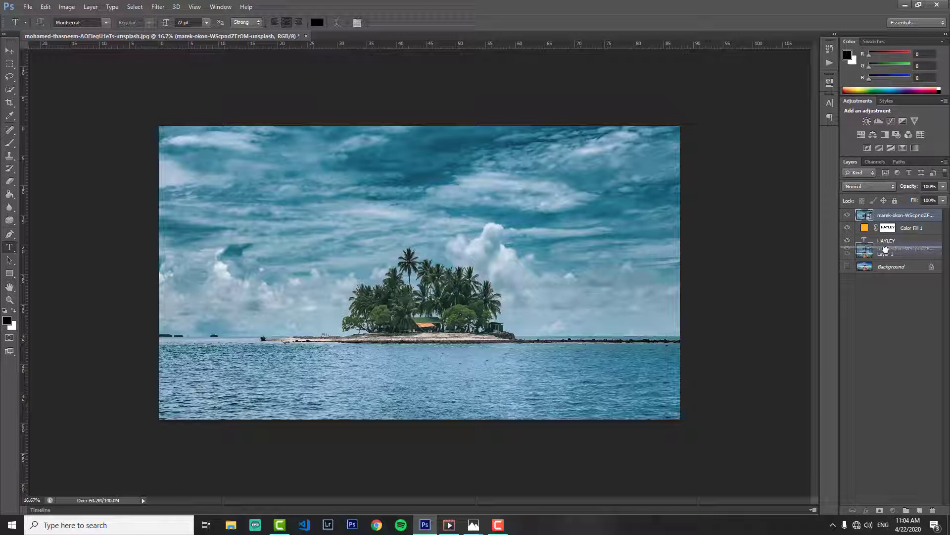
drag(886, 249, 886, 247)
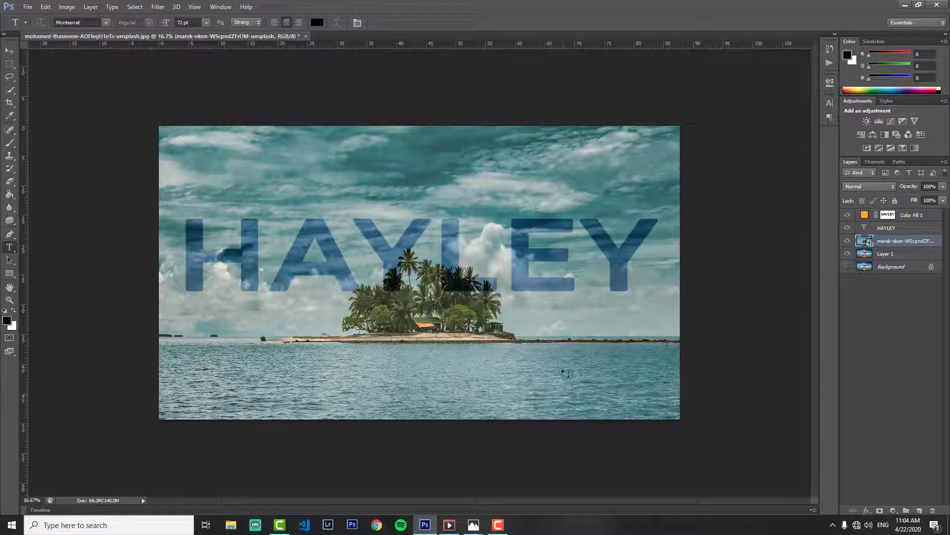